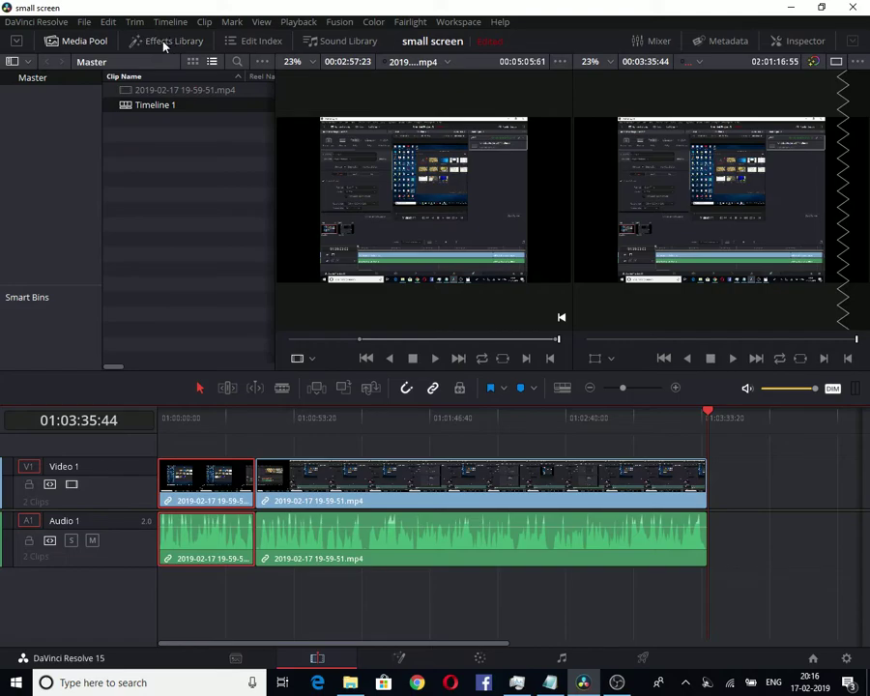
Step: Show the Effects Library on Toolbox > Titles, listing the Text, Text+ and Fusion Titles presets
click(164, 43)
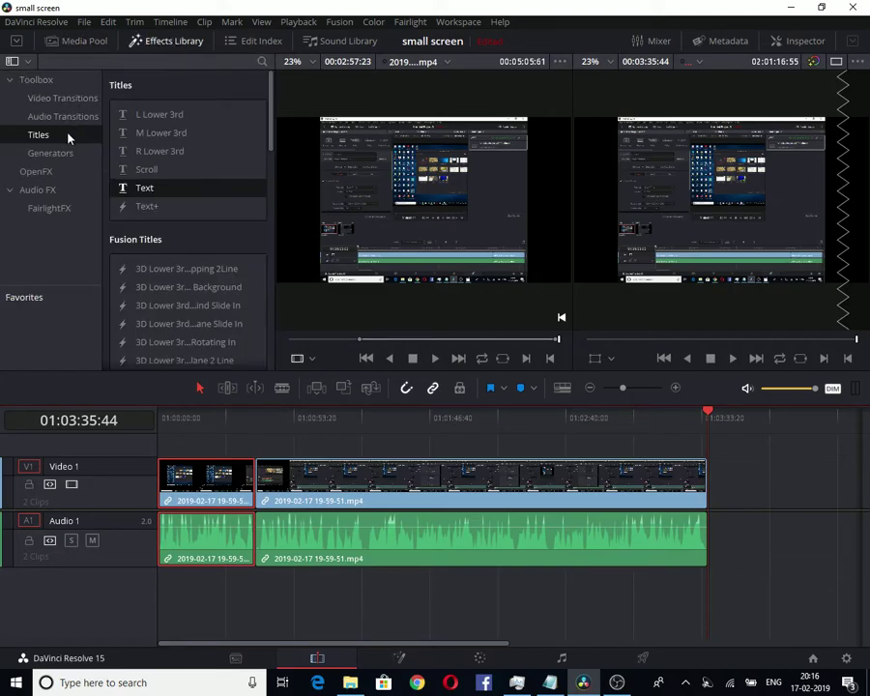
click(140, 190)
click(169, 43)
click(169, 43)
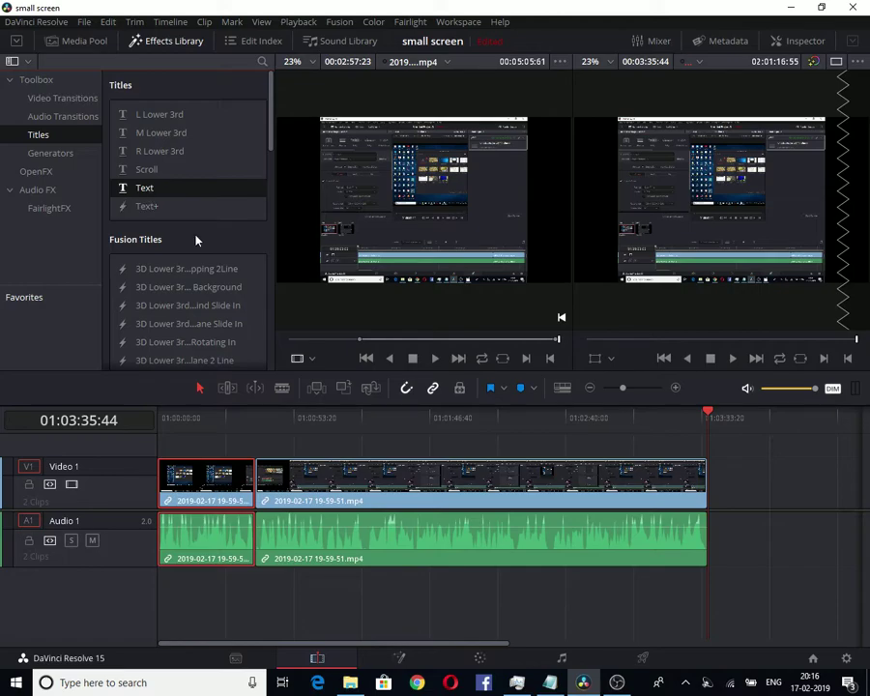
Step: Place a Text title on a new Video 2 track at the playhead and select it
mouse_move(146, 188)
mouse_down()
mouse_move(313, 215)
mouse_move(616, 385)
mouse_move(725, 483)
mouse_move(719, 451)
mouse_up()
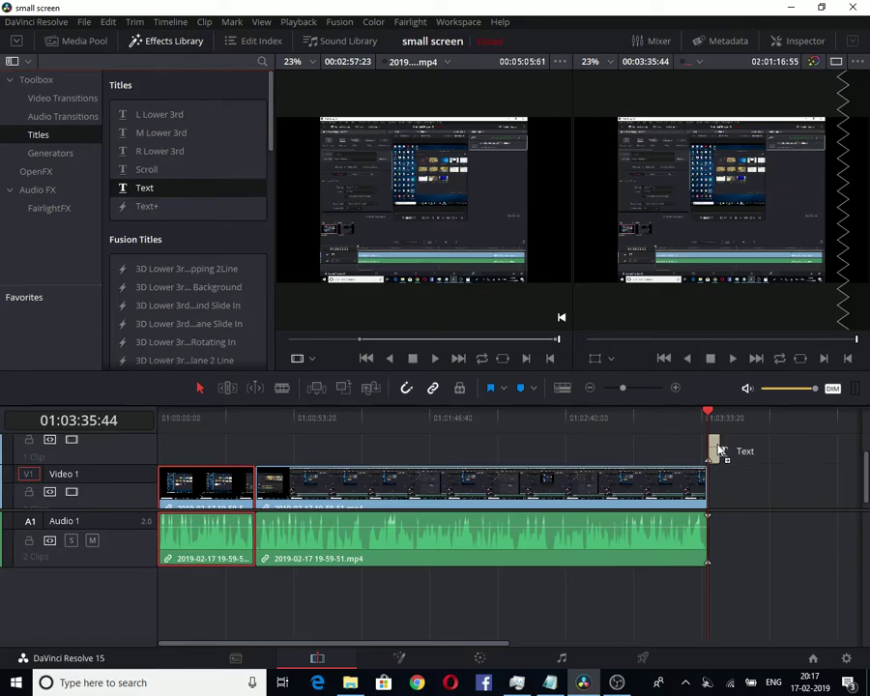
drag(721, 450, 720, 450)
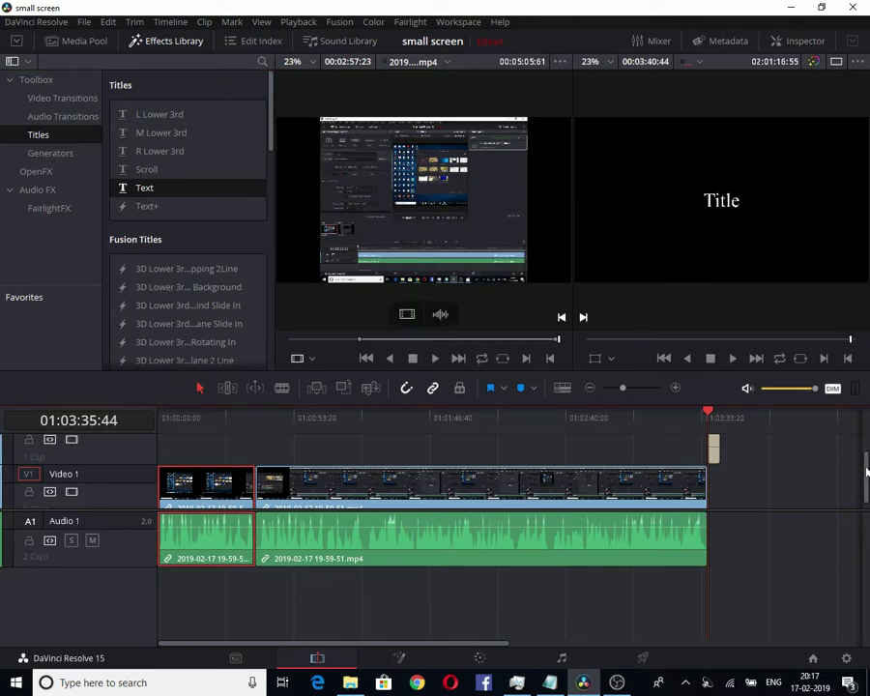
drag(867, 466, 867, 475)
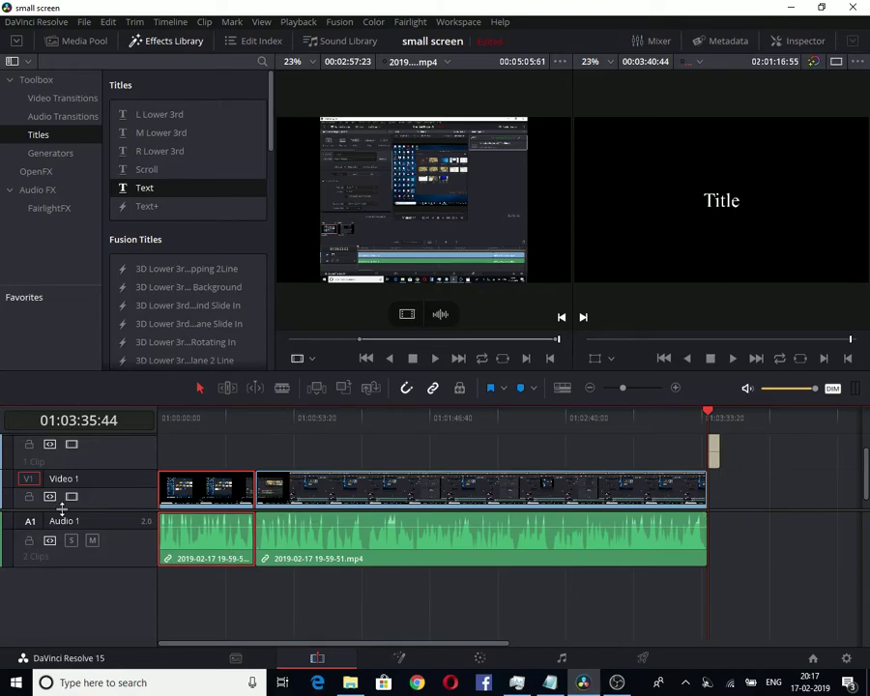
drag(61, 507, 65, 539)
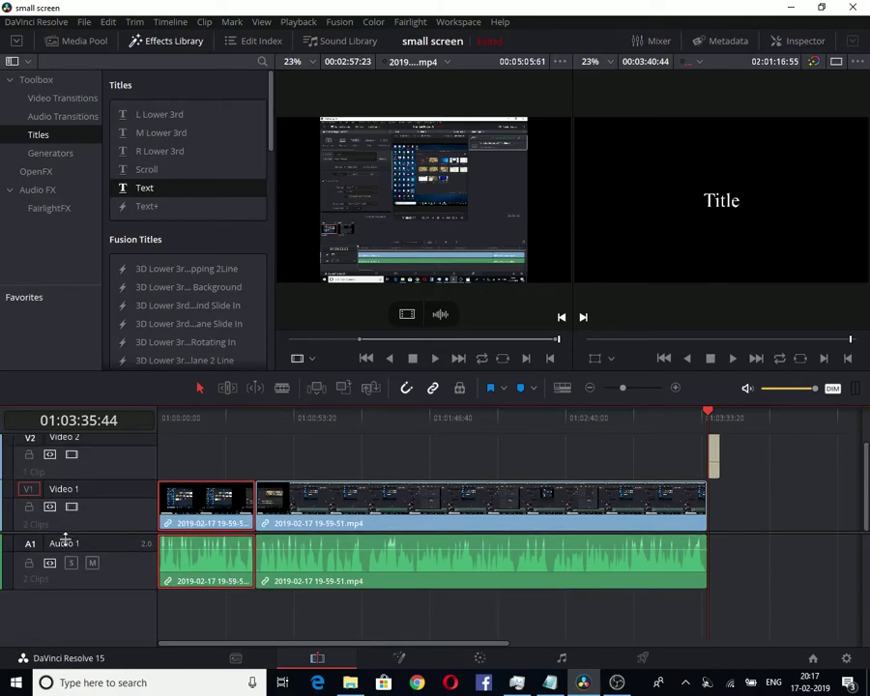
scroll(64, 539, up, 1)
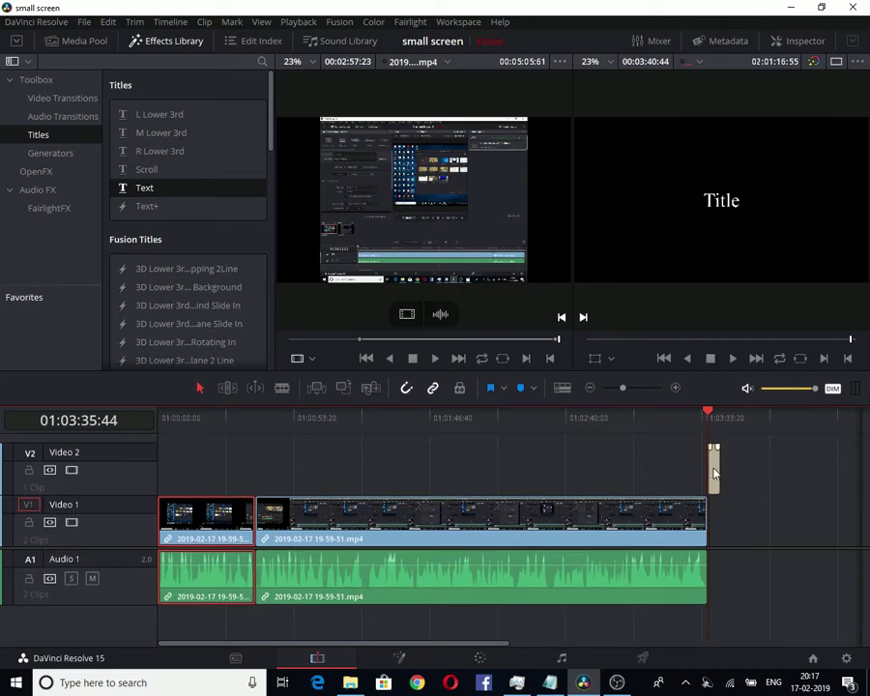
click(715, 472)
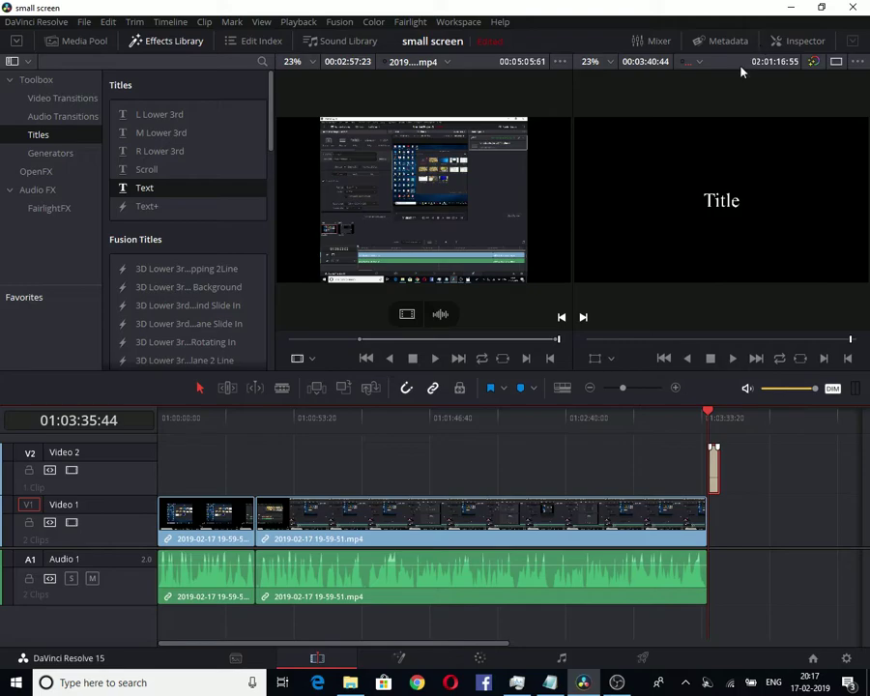
Step: Replace 'Title' with 'If you like this video Please / Subscribe to our channel and share this video'
click(805, 41)
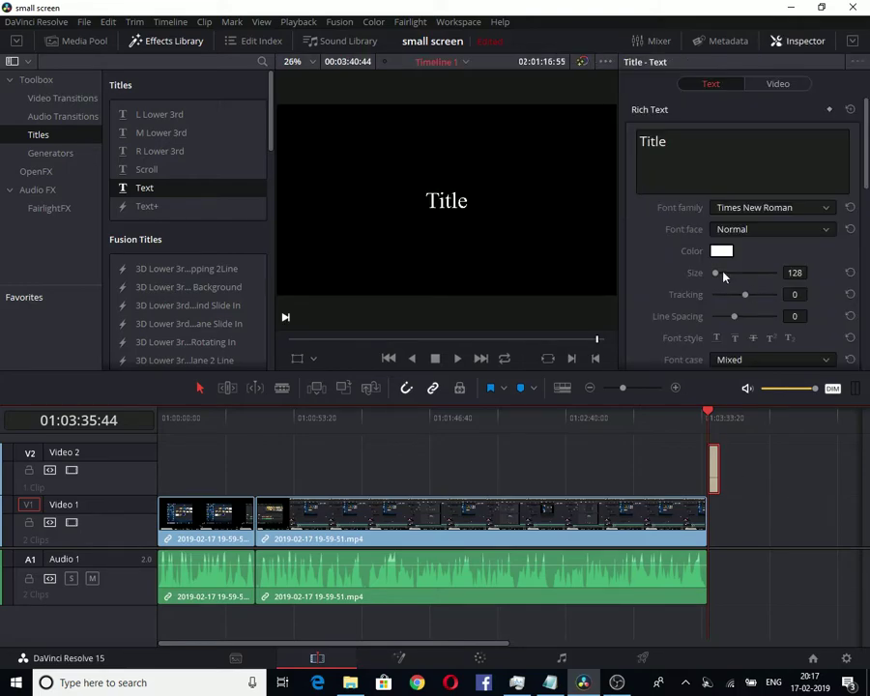
click(697, 148)
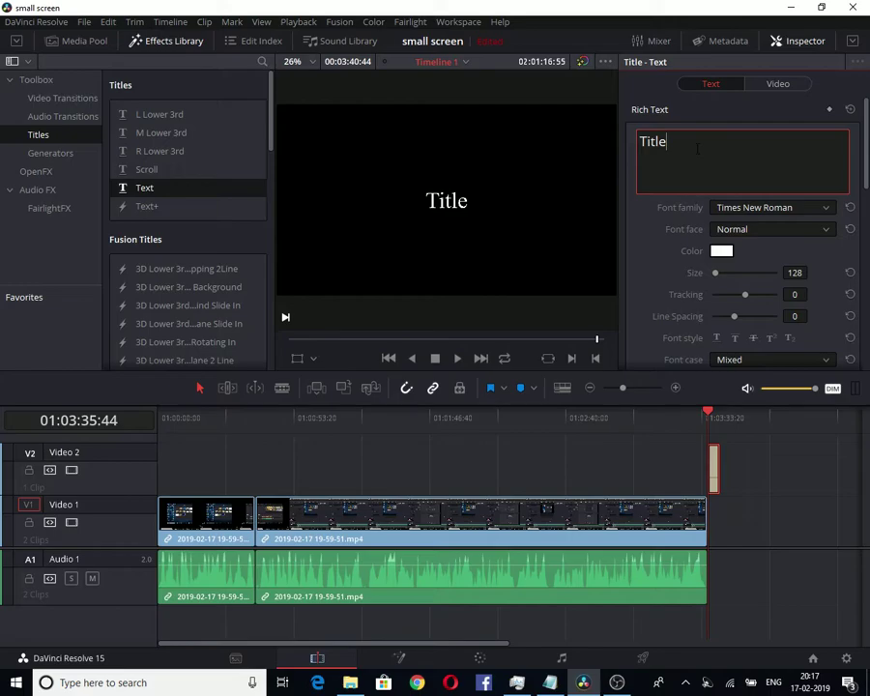
drag(697, 147, 625, 153)
text(If y)
text(ou lik)
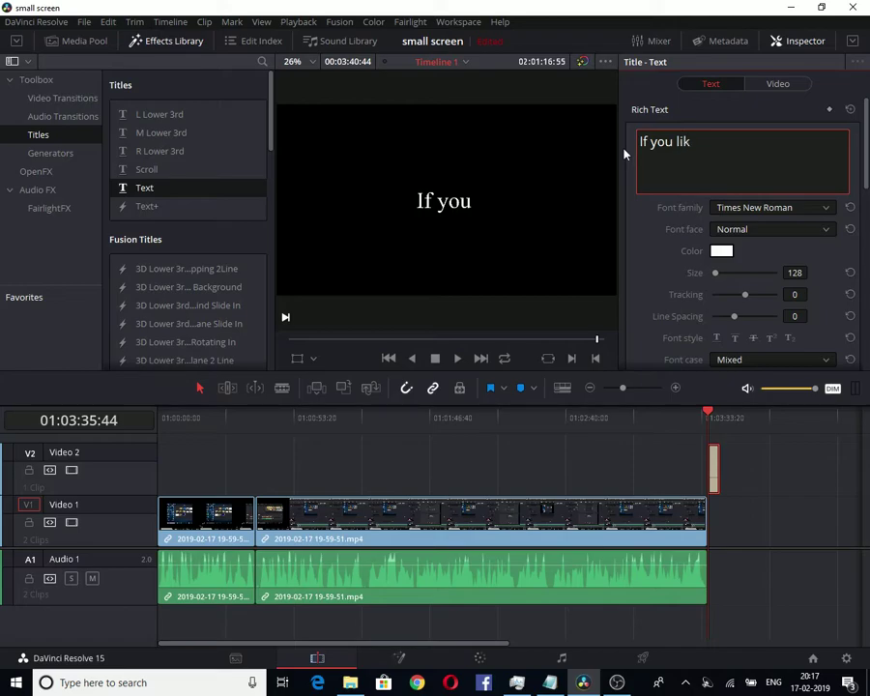
text(e this vide)
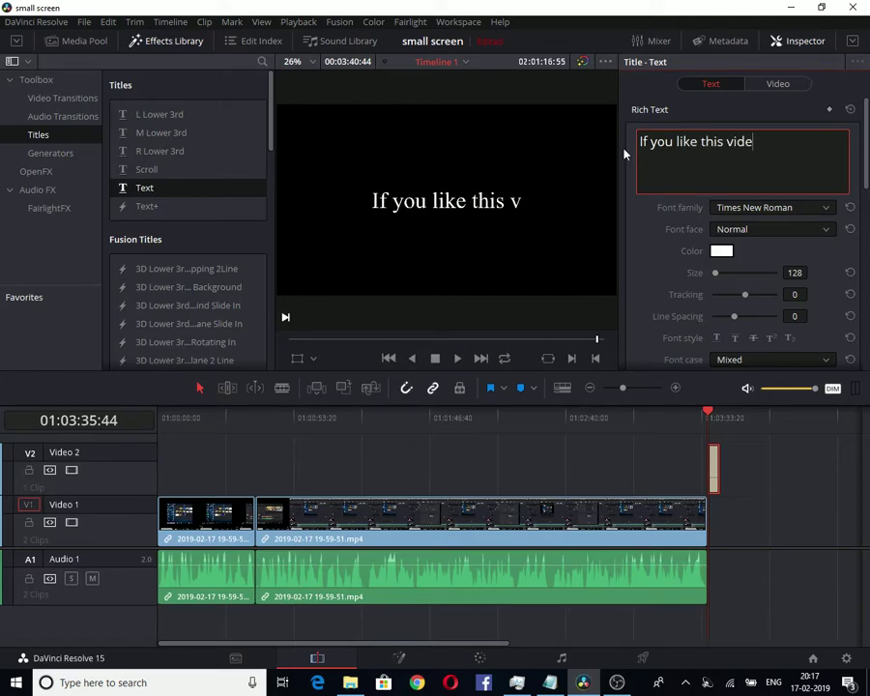
text(o Please)
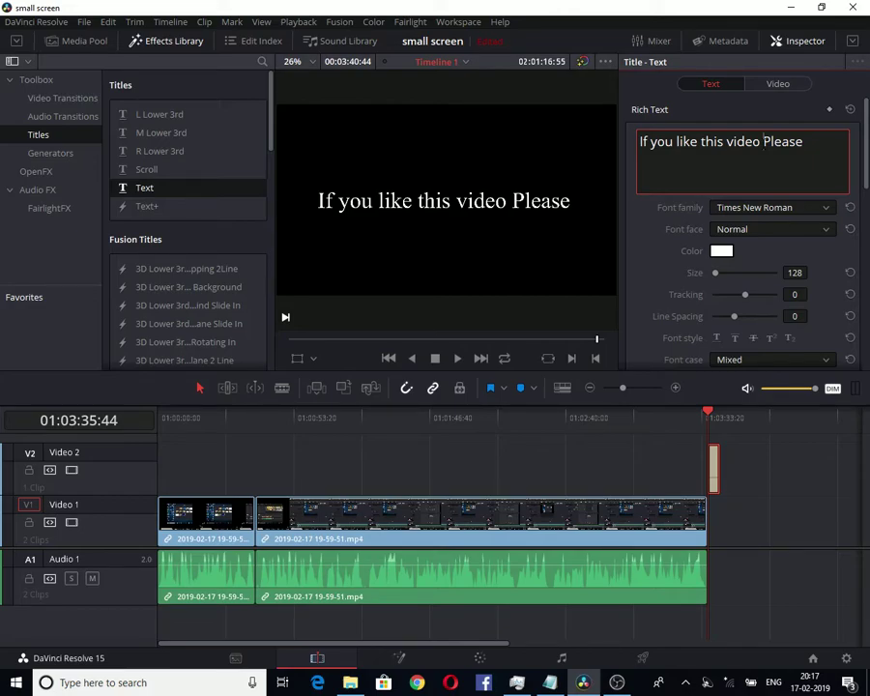
key(Return)
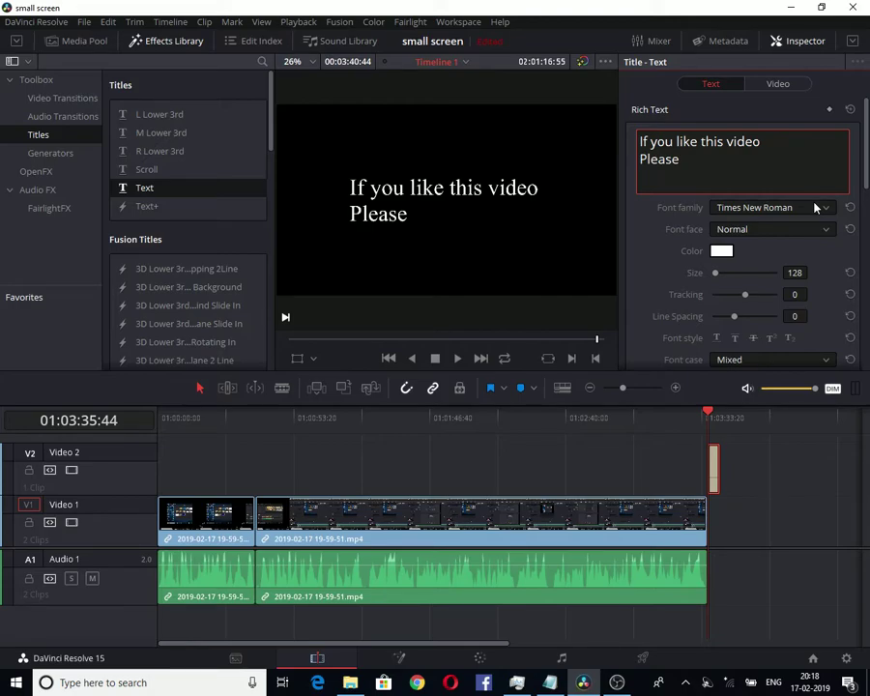
text(Subscribe to)
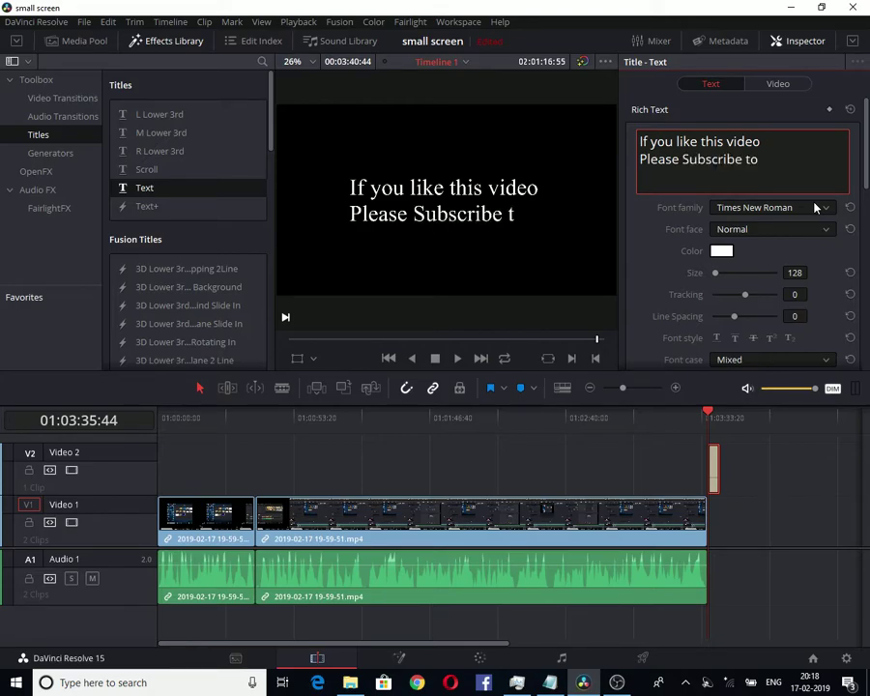
text( ou)
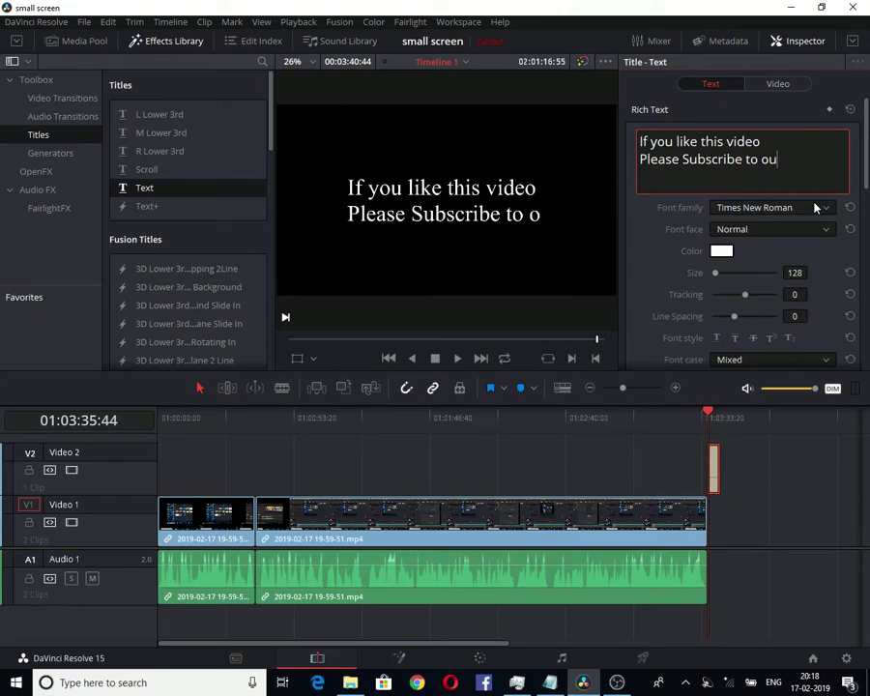
text(r channel)
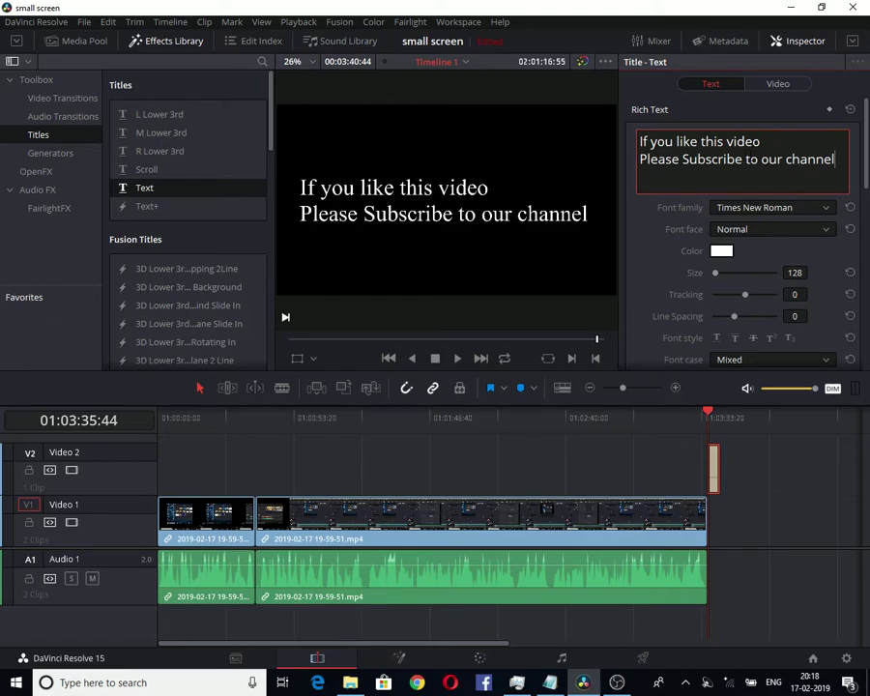
click(786, 159)
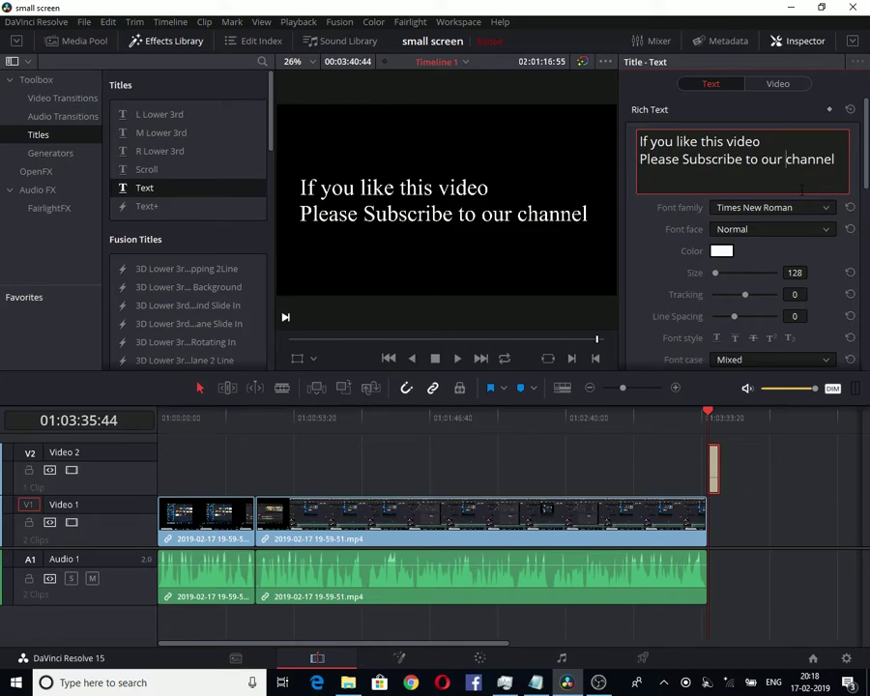
text(and share)
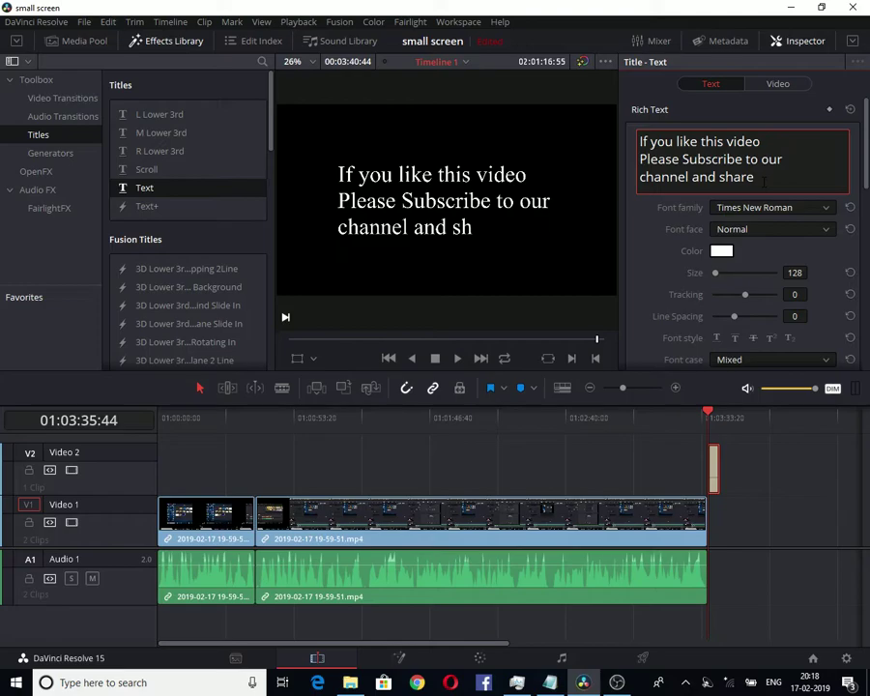
text( this video)
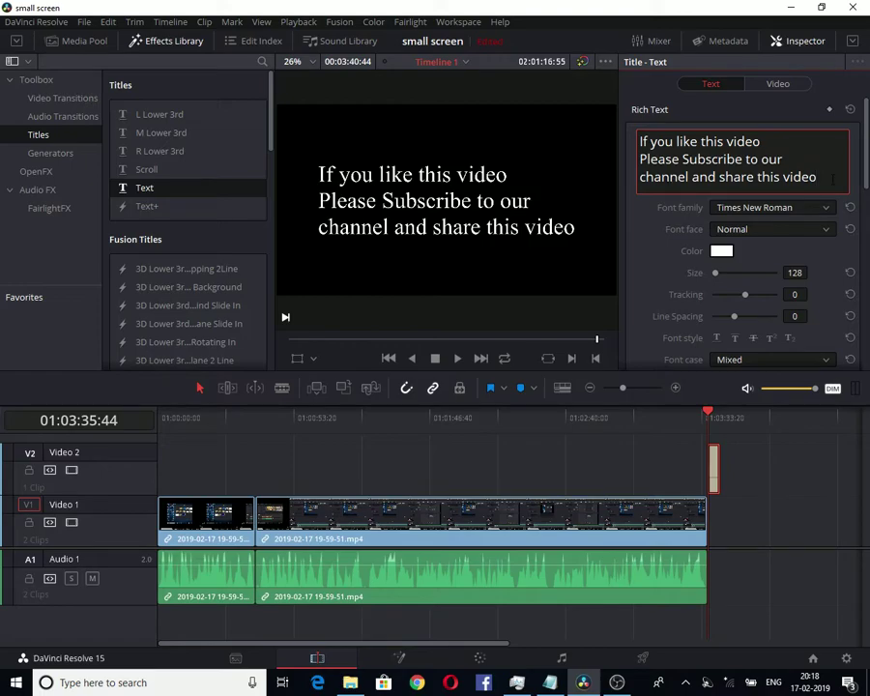
Step: Change the end title's font from Times New Roman to Verdana and make it Bold
click(766, 209)
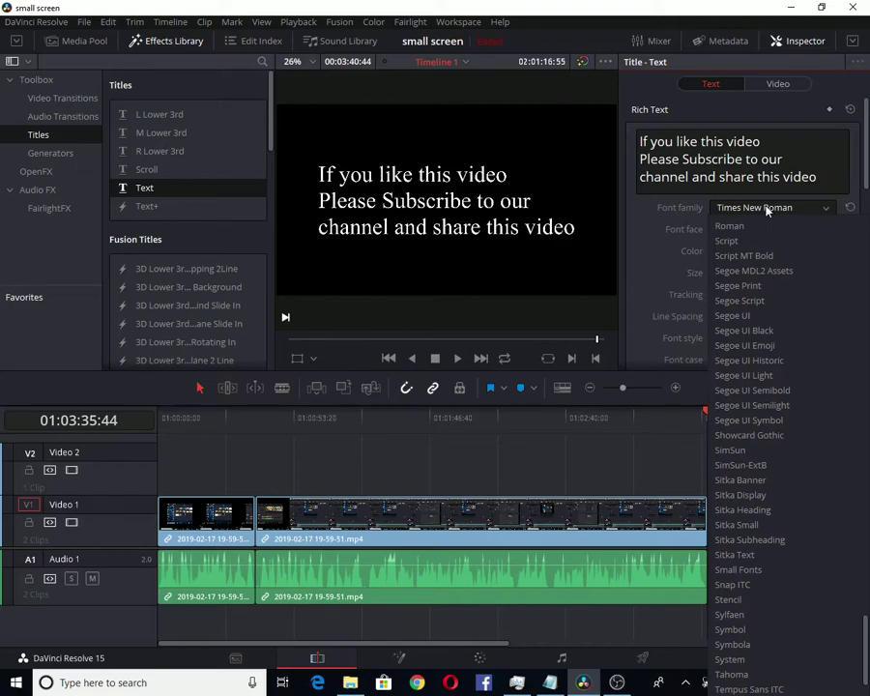
scroll(759, 599, down, 2)
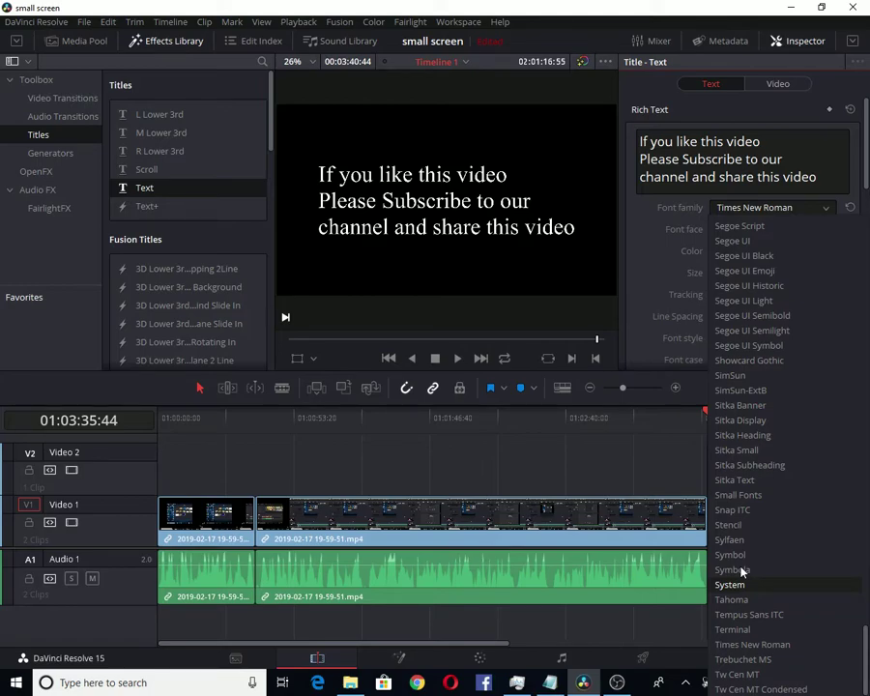
scroll(742, 573, down, 3)
click(742, 572)
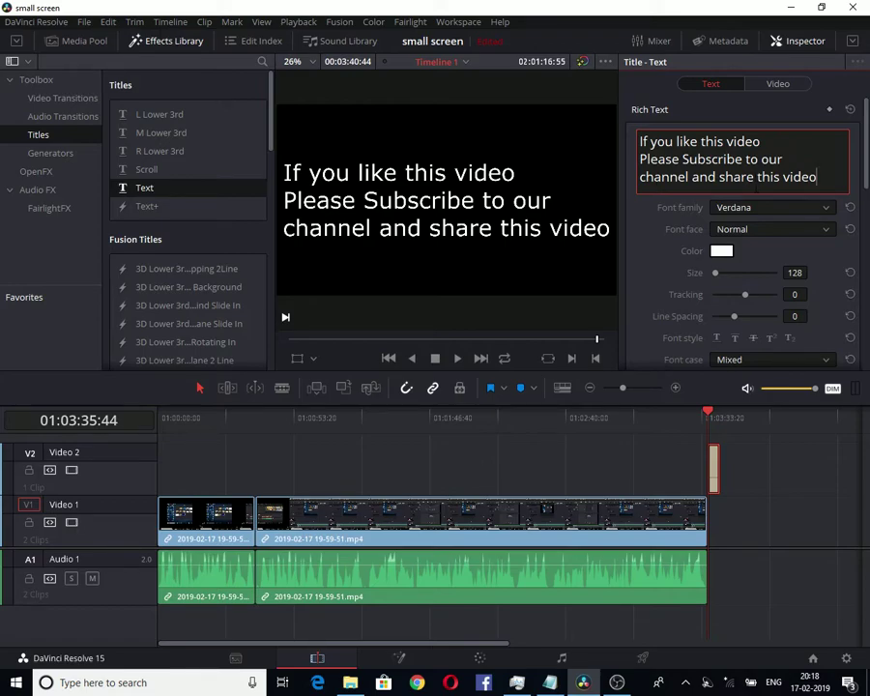
key(ctrl+b)
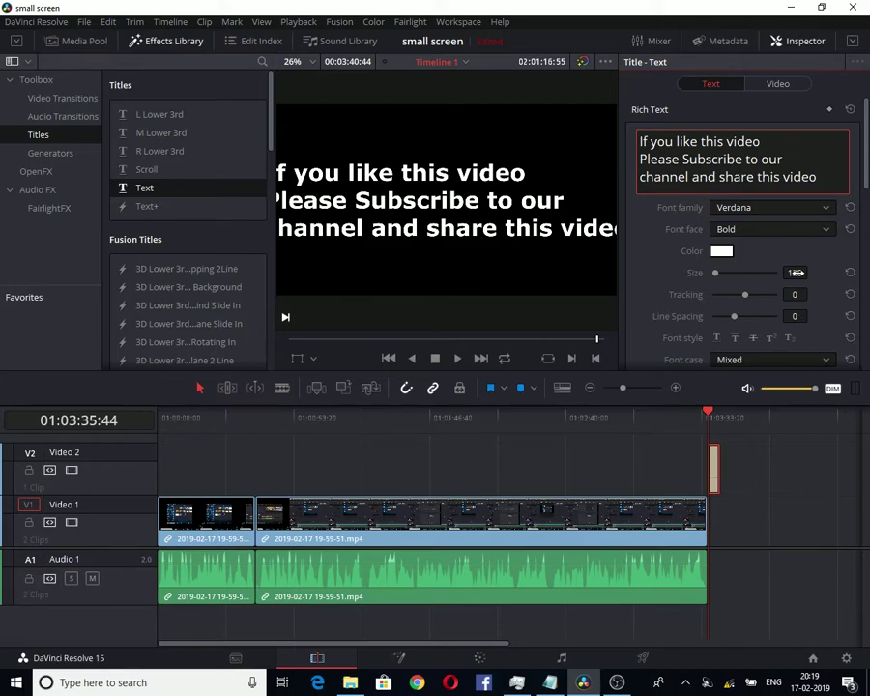
Step: Reduce the end title's font size to 97 and centre-align its text
drag(795, 272, 794, 273)
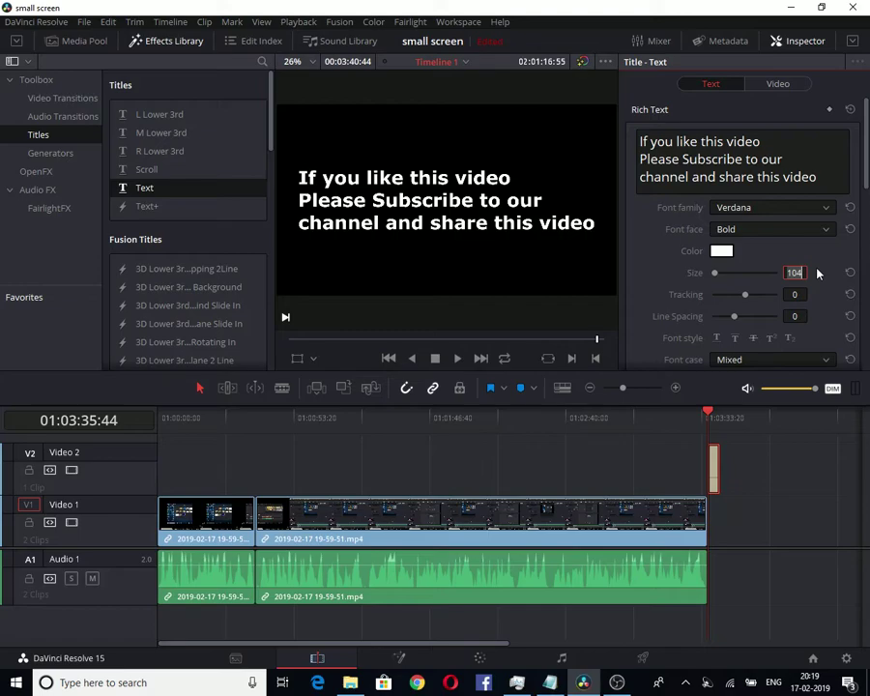
click(817, 177)
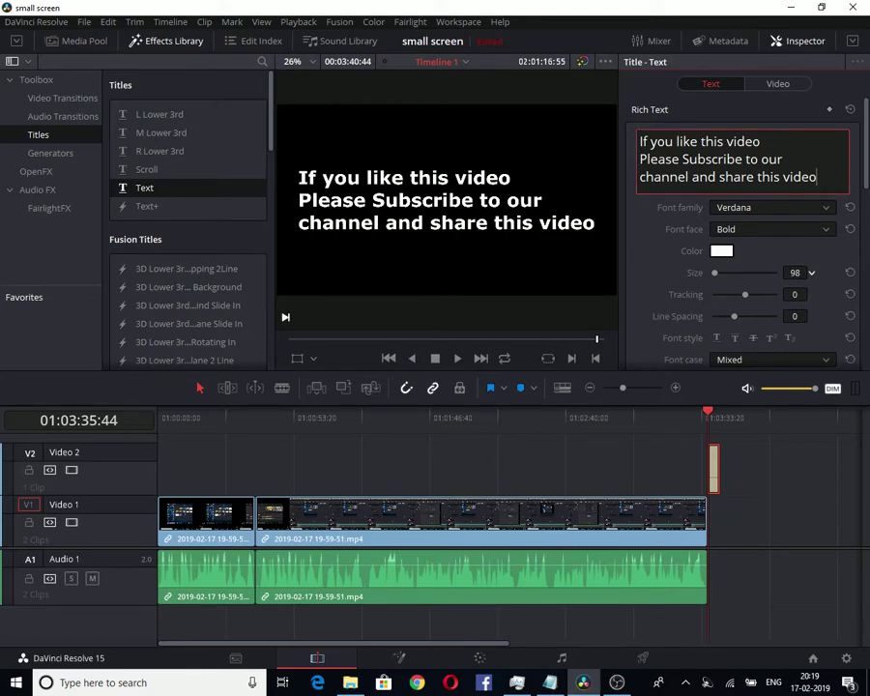
scroll(795, 273, down, 1)
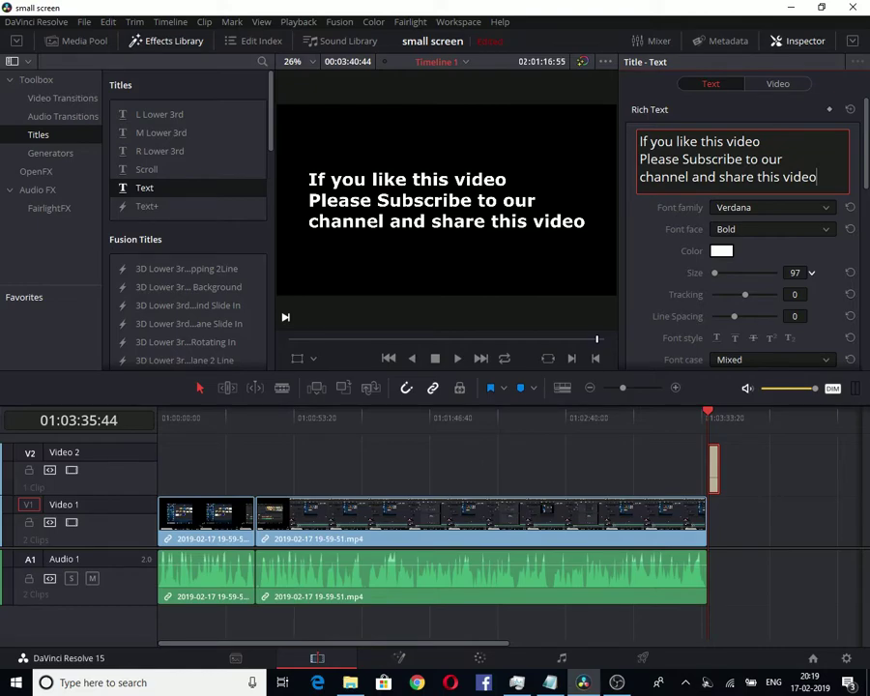
scroll(696, 329, down, 2)
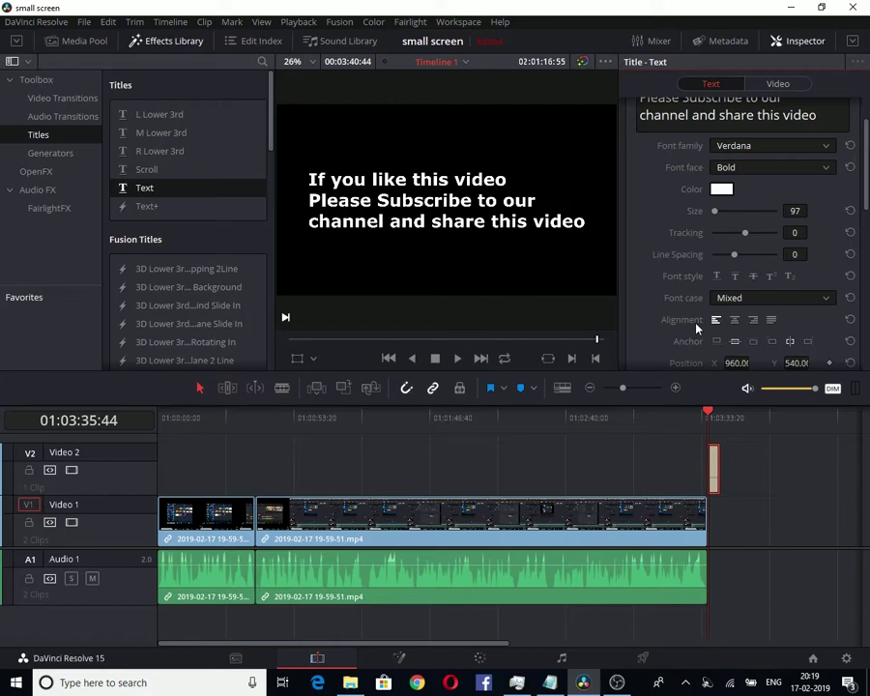
click(734, 319)
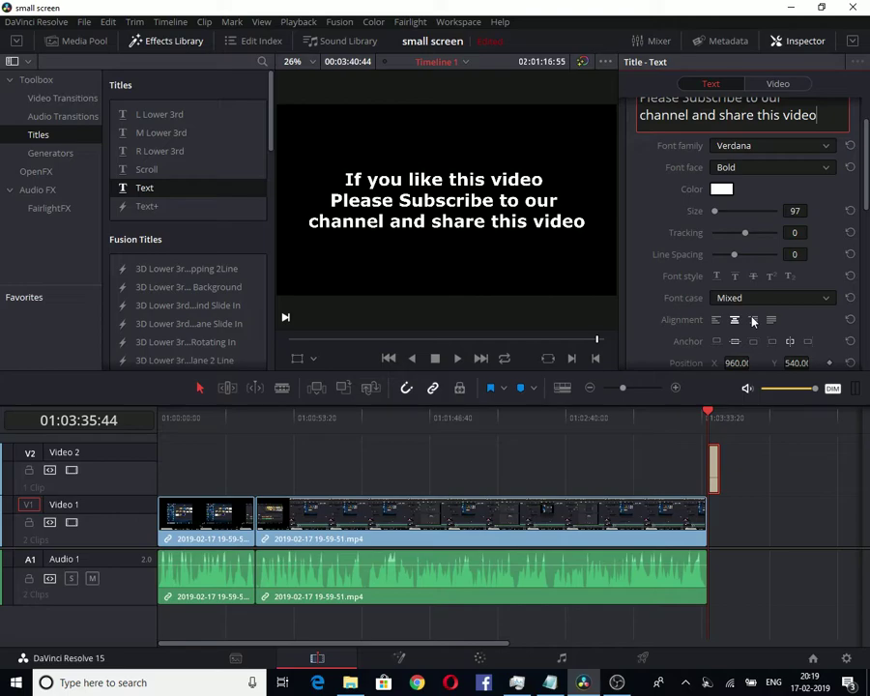
click(864, 198)
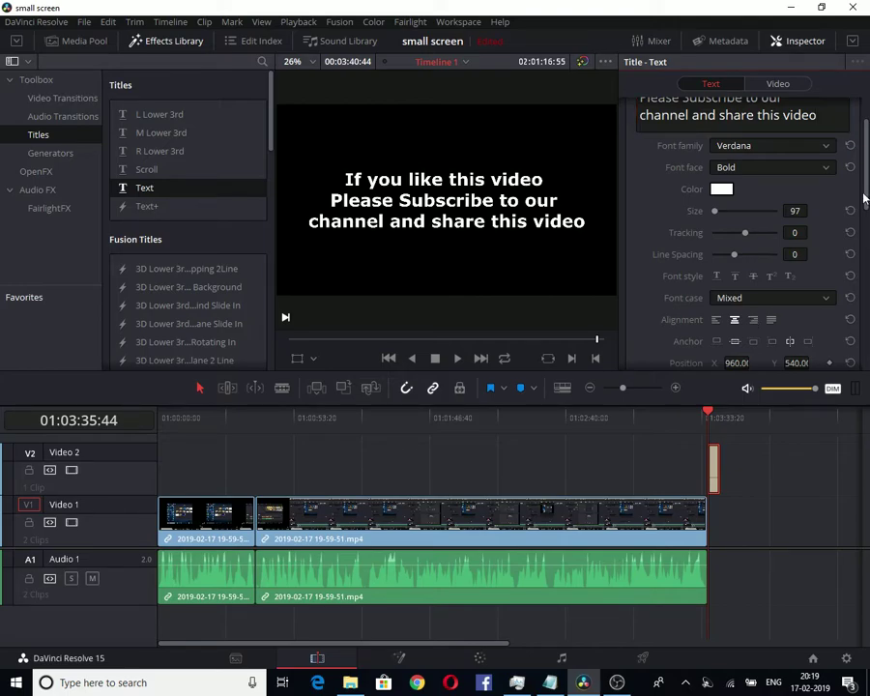
drag(864, 198, 867, 166)
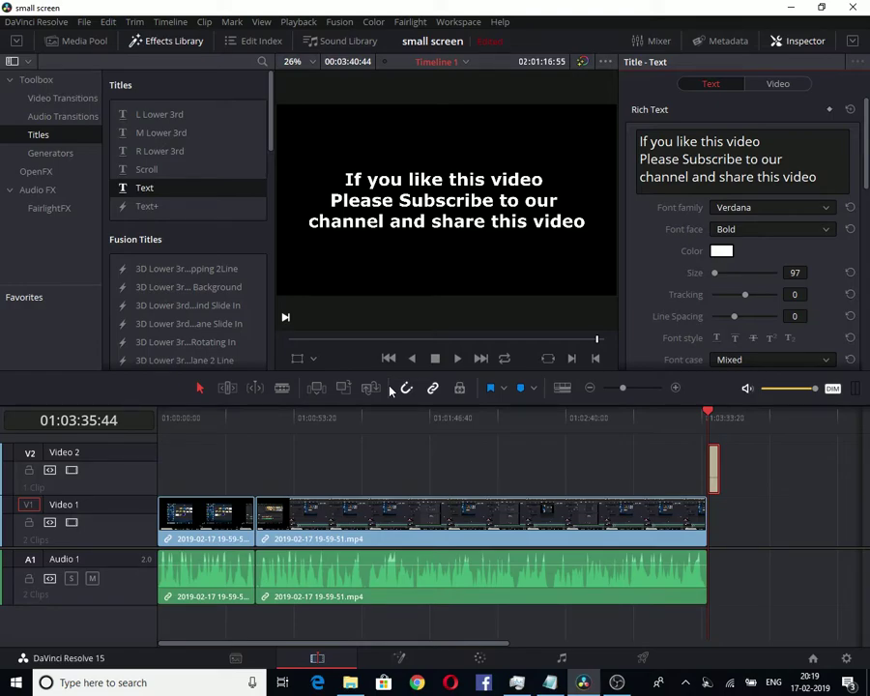
click(458, 359)
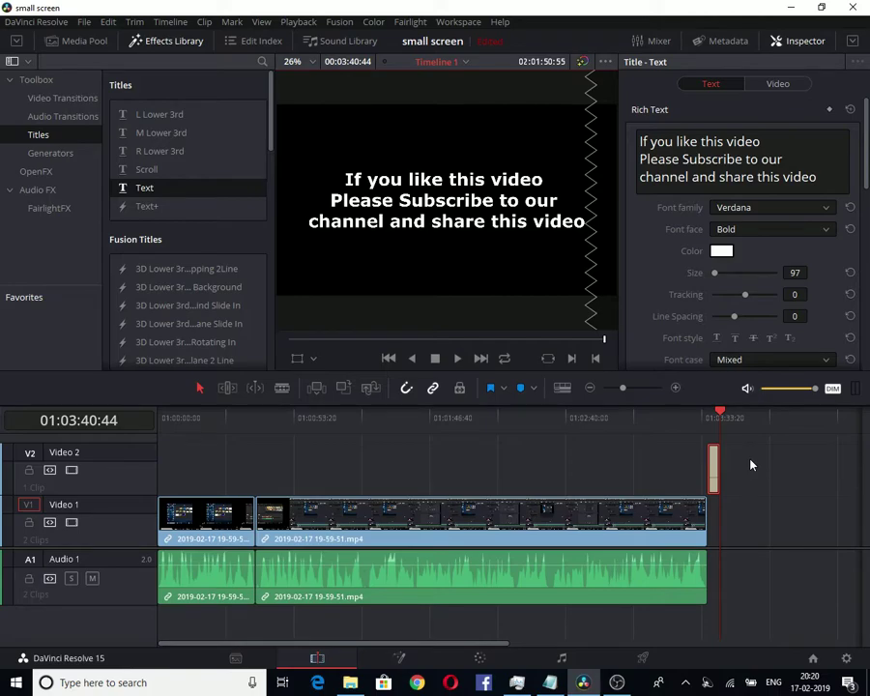
Step: Add a Text title at the start of Video 2 and shift the video, audio and end title slightly later
click(751, 465)
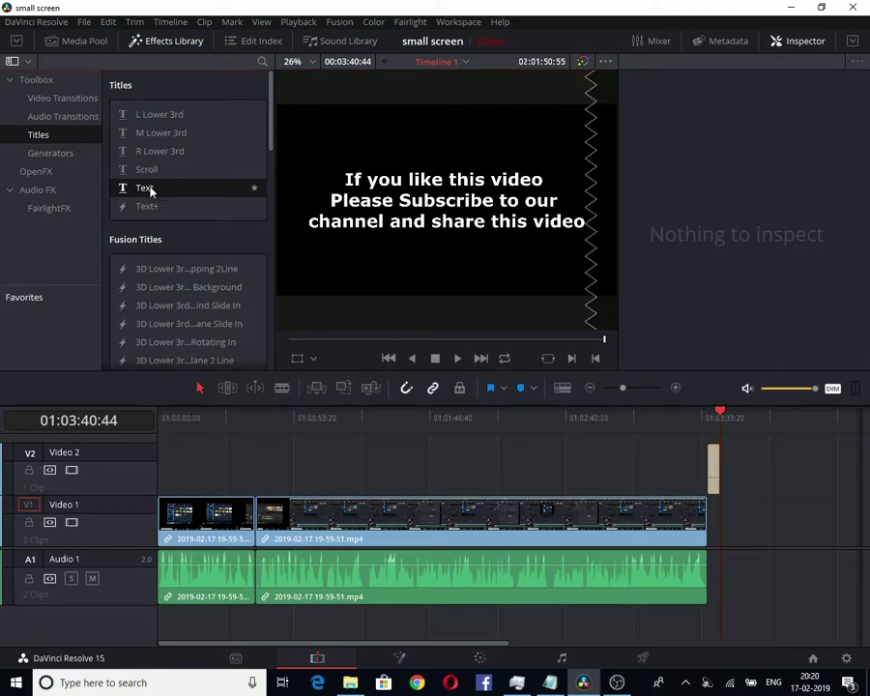
drag(150, 192, 165, 477)
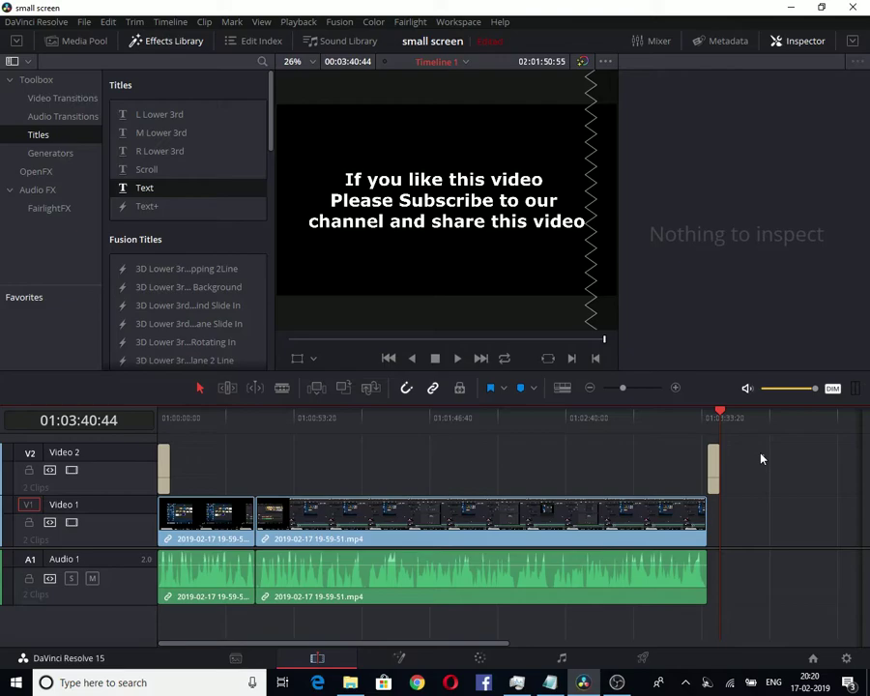
drag(761, 459, 335, 570)
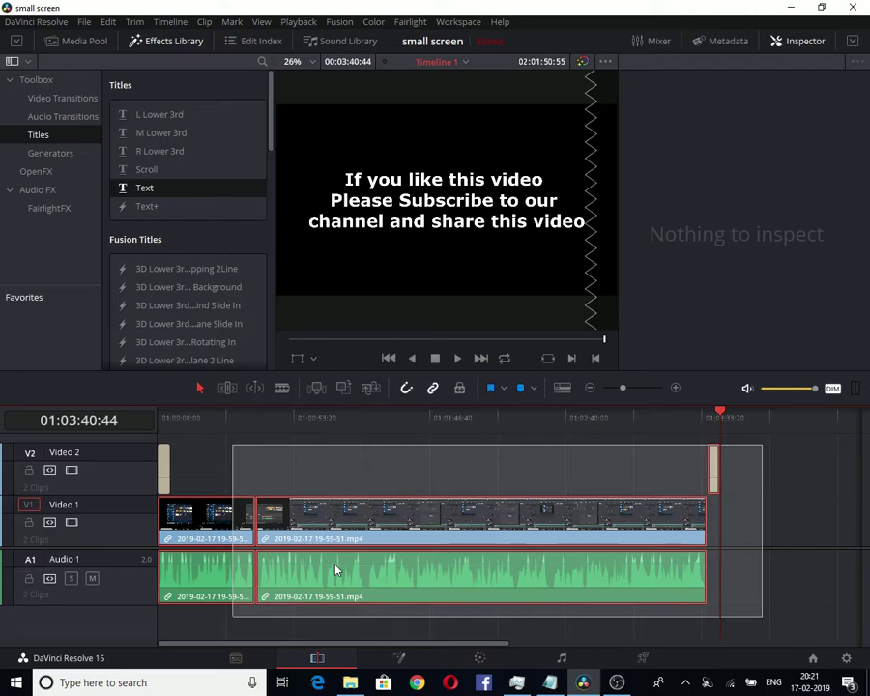
drag(336, 570, 335, 570)
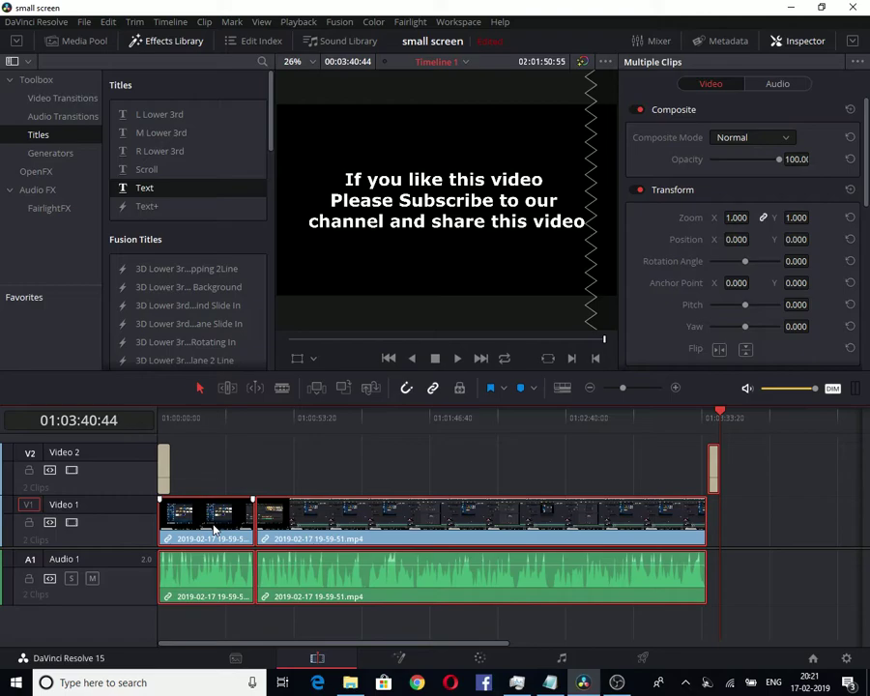
drag(214, 529, 228, 529)
click(166, 467)
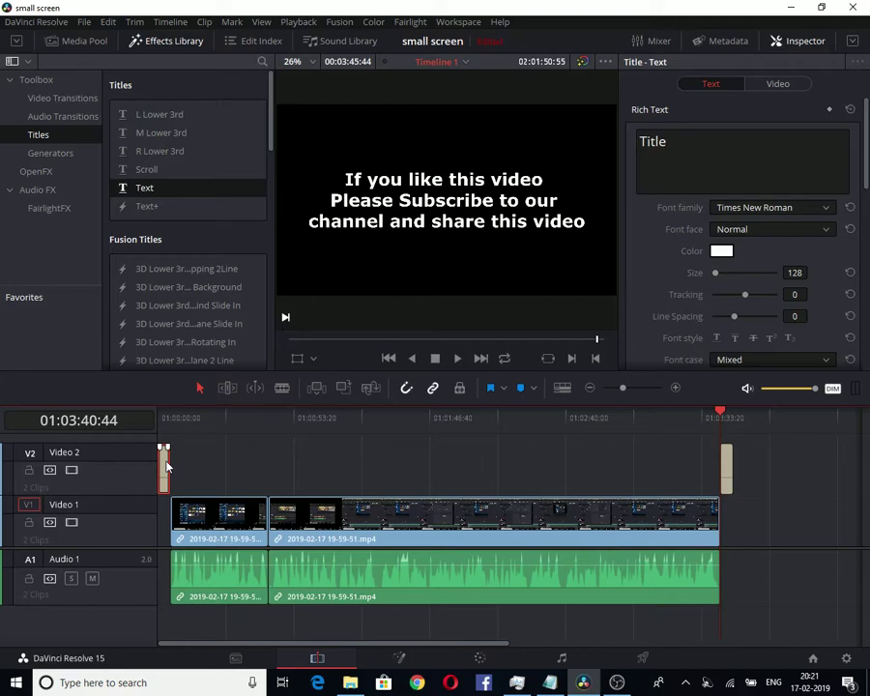
Step: Replace the new title's 'Title' with 'How to resolve Reduced screen size issue in Davinci resolve', adding line breaks
double_click(641, 144)
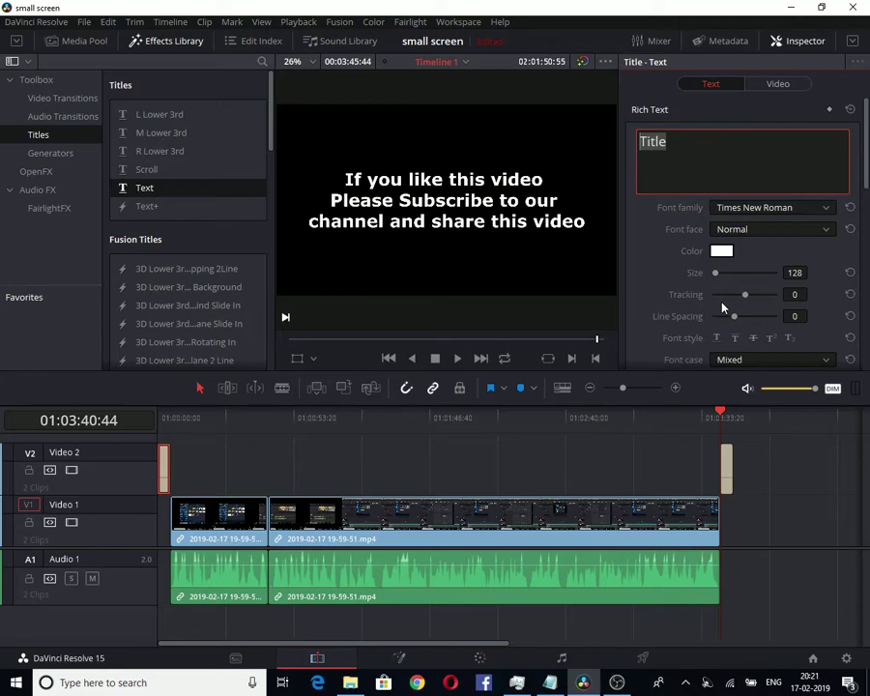
text(How to resolve Reduced screen size issu)
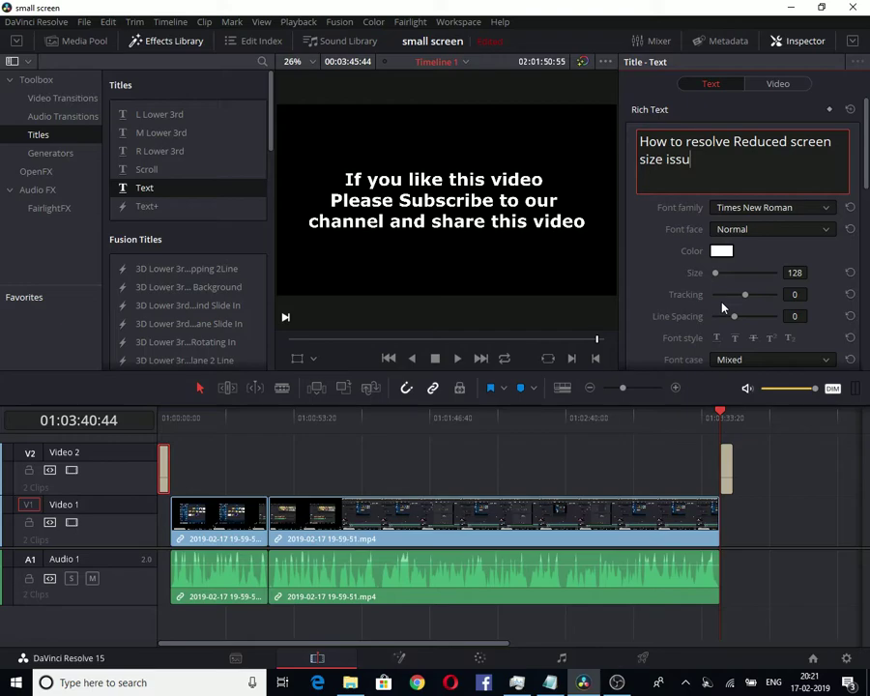
text(e in Davinci resol)
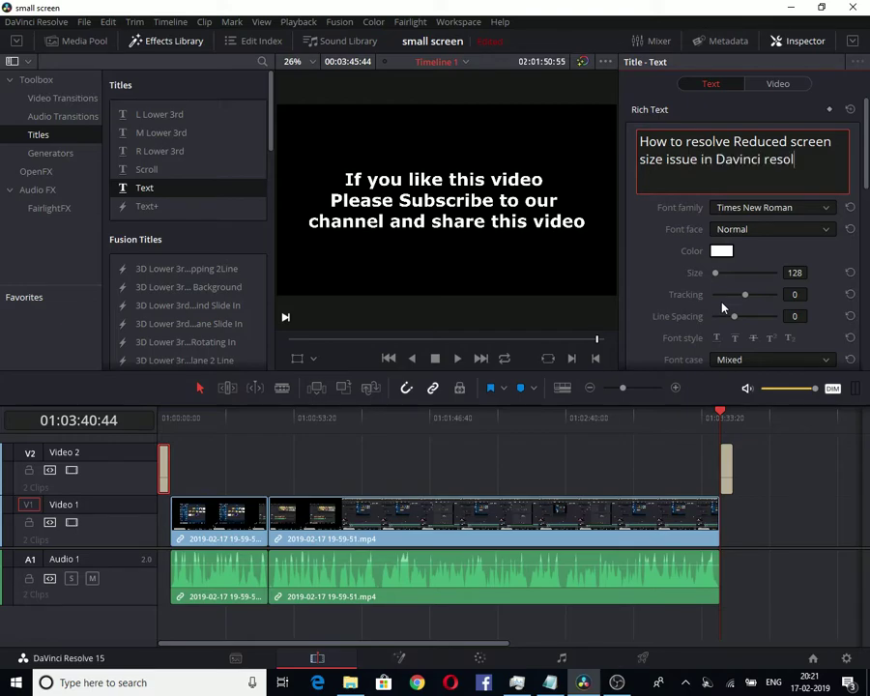
text(ve 15)
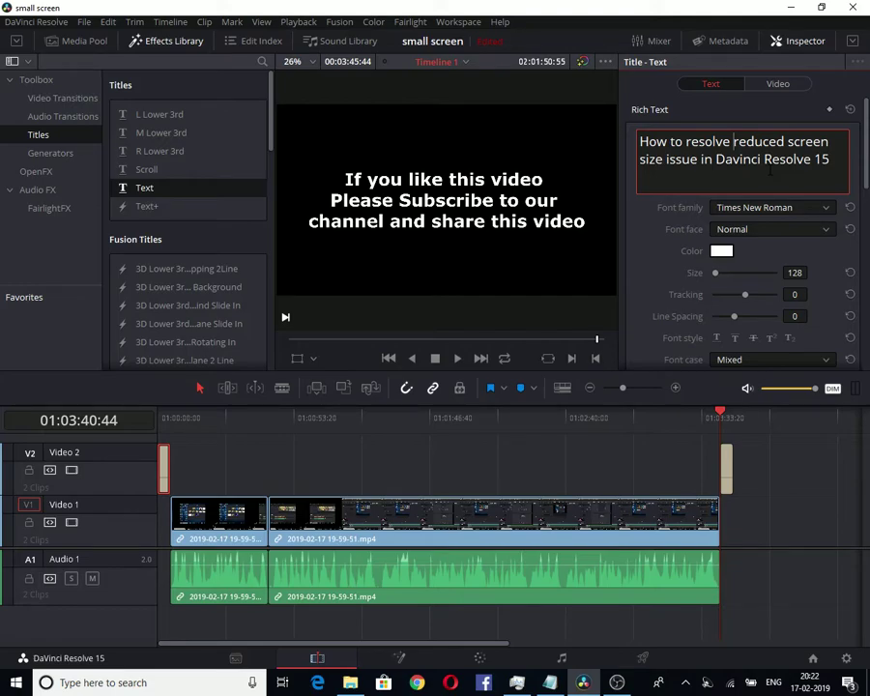
key(Return)
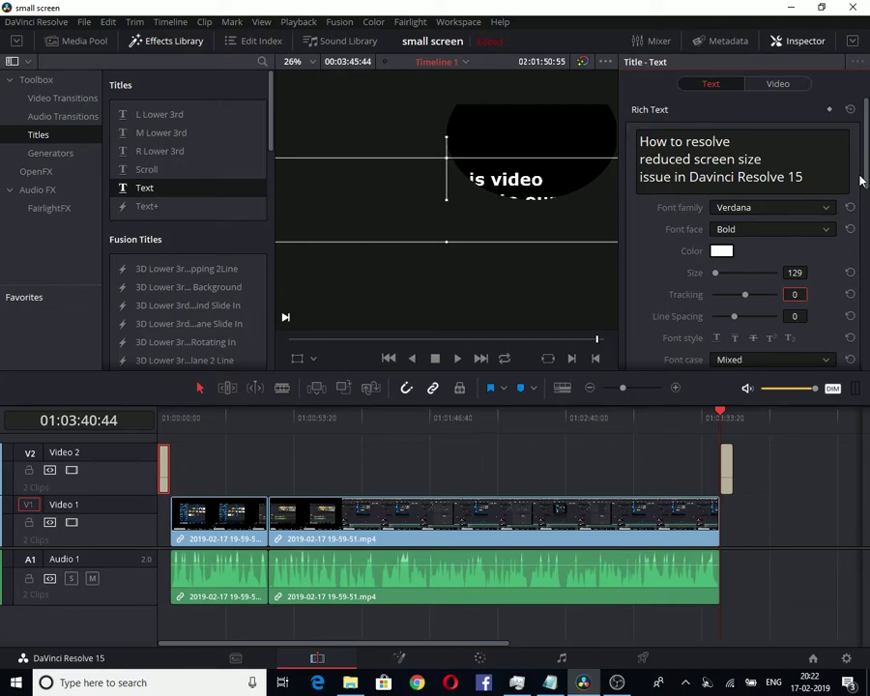
Step: Confirm the opening title's Verdana Bold 129 settings and return to the timeline start to preview it
key(Return)
key(Home)
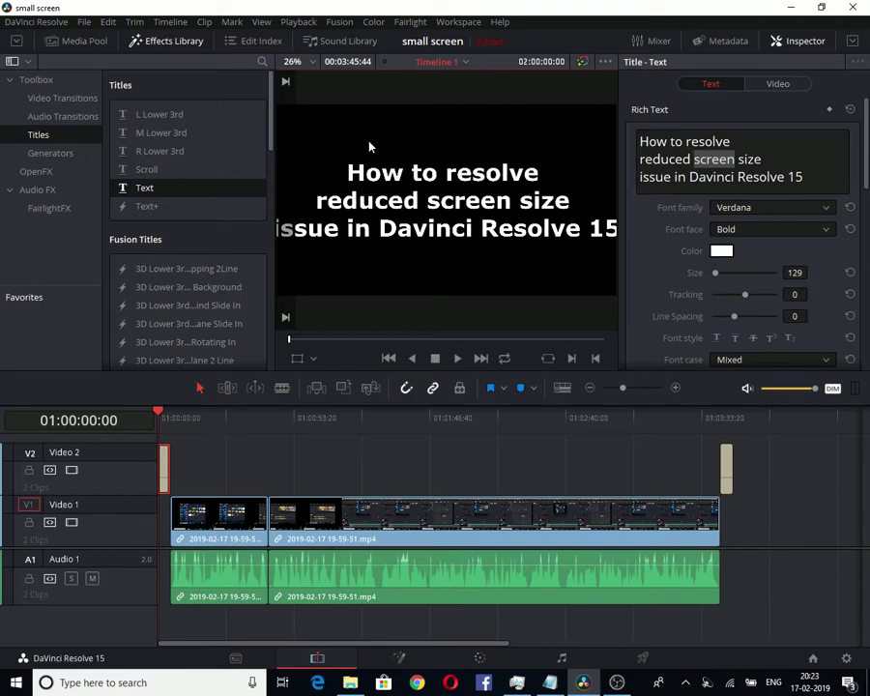
Step: Shrink the opening title from size 129 to 107 so all three lines fit the frame
click(795, 273)
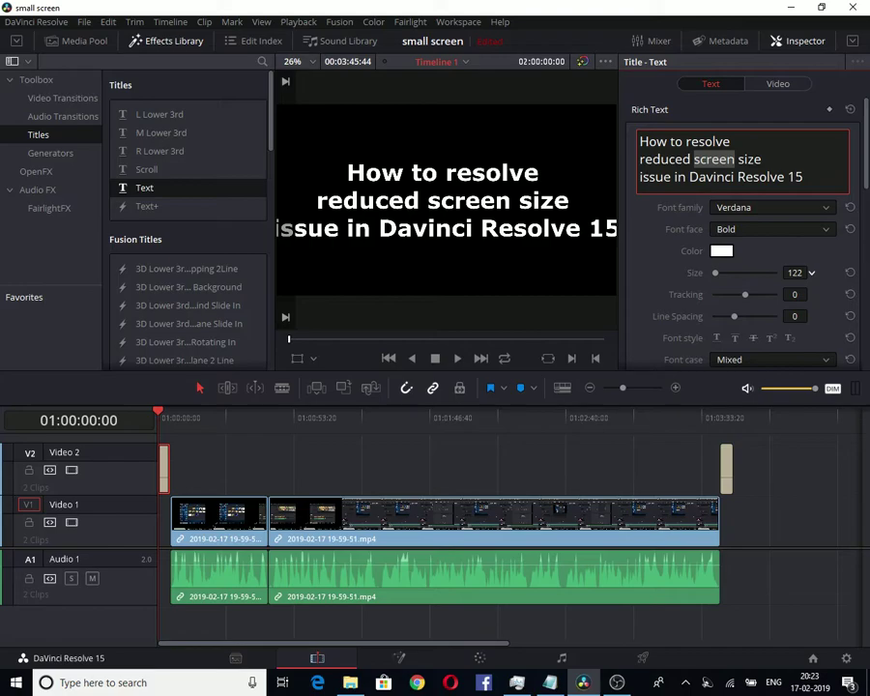
drag(802, 273, 794, 272)
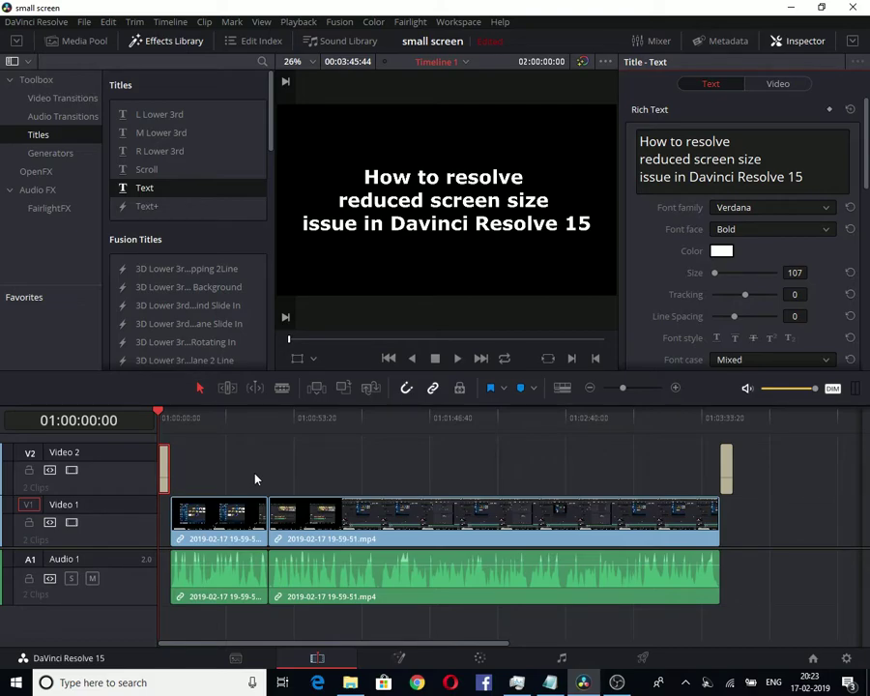
Step: Clear the title clip selection on the timeline
click(255, 478)
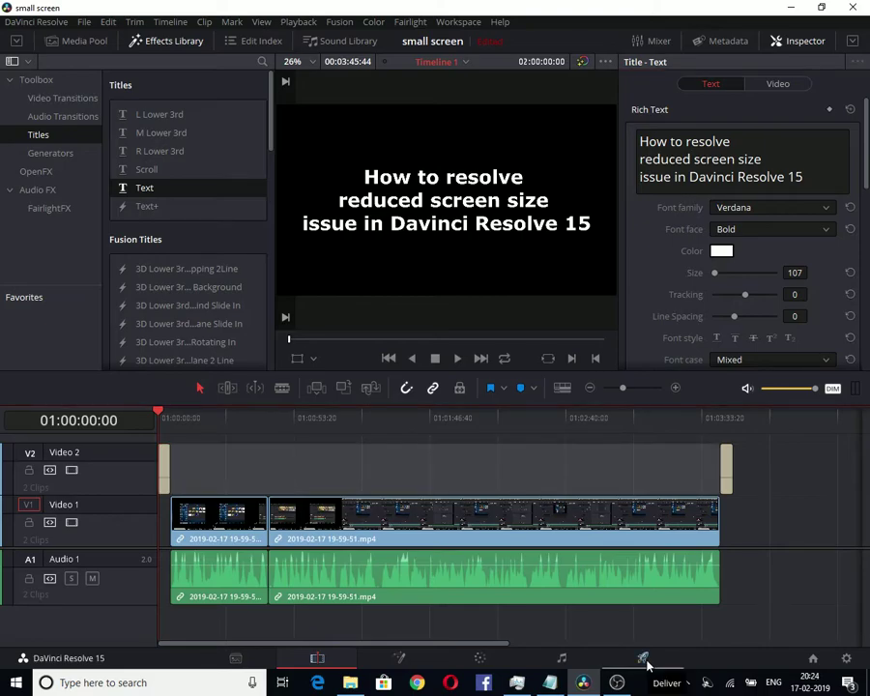